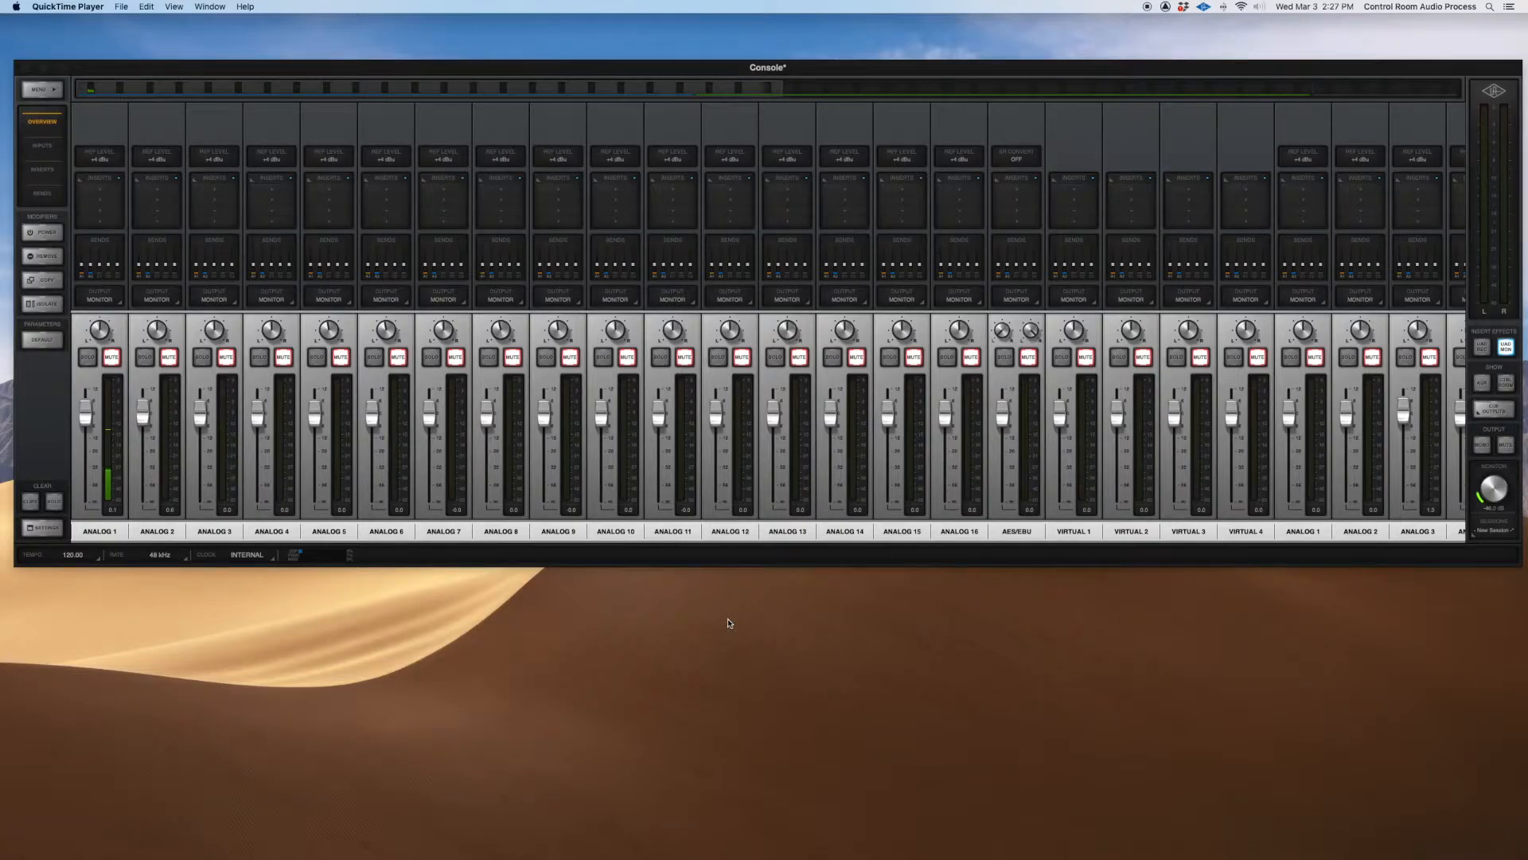
mouse_move(1007, 856)
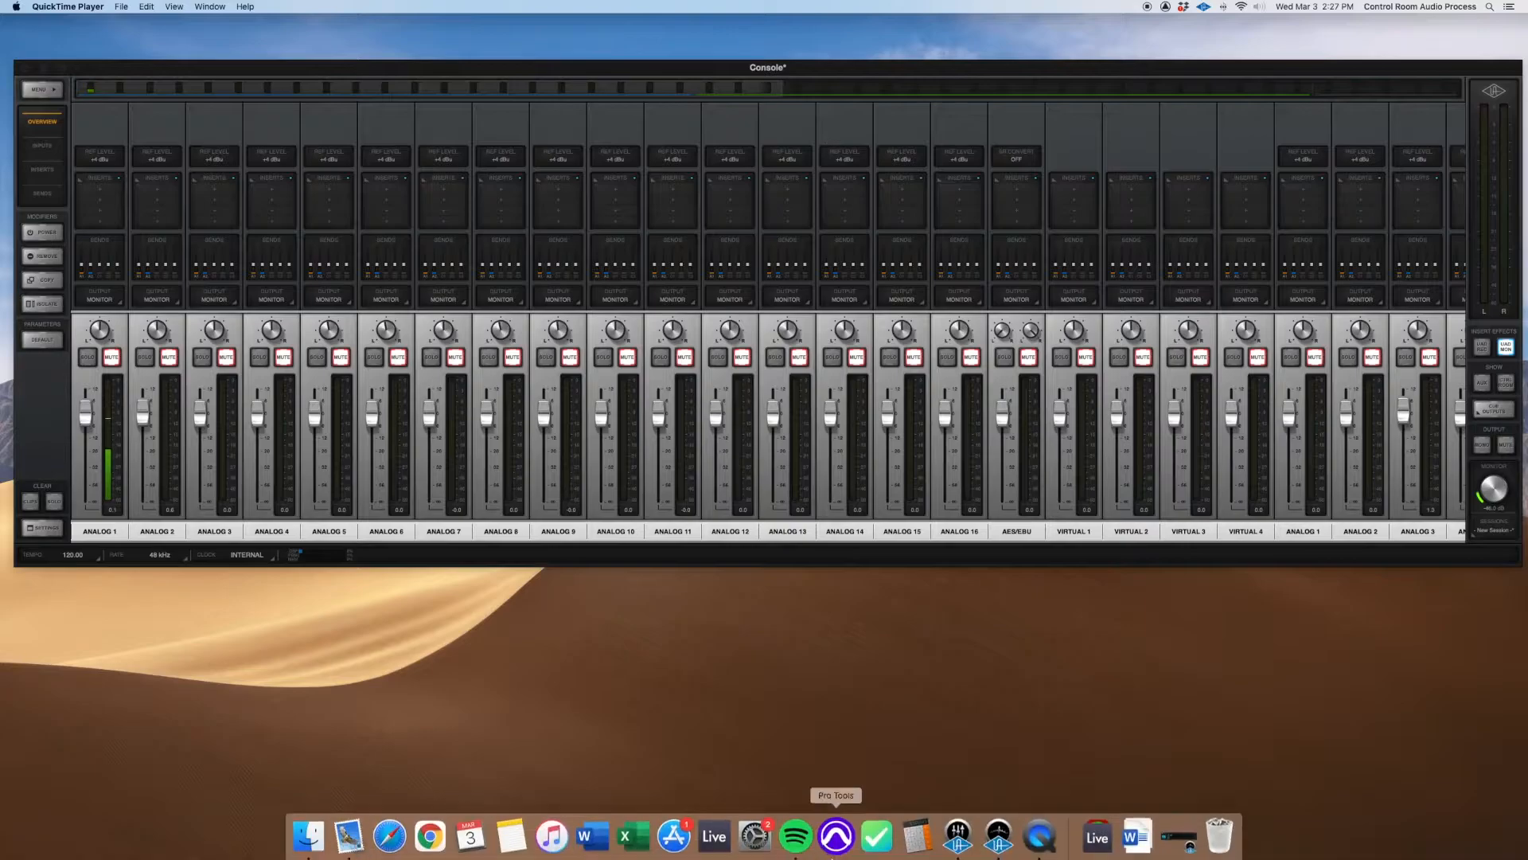
right_click(959, 836)
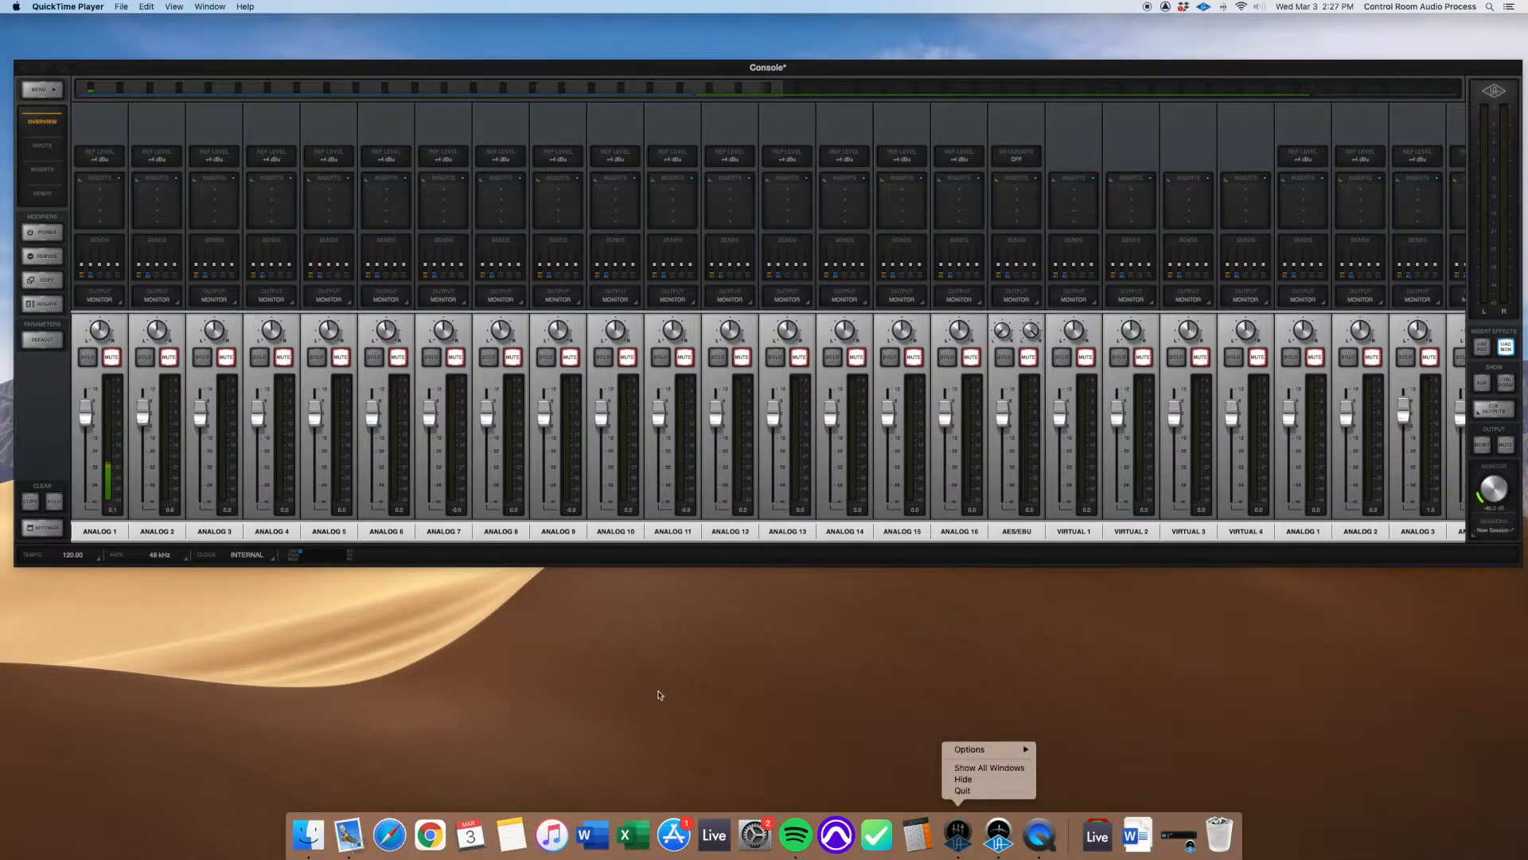
click(662, 696)
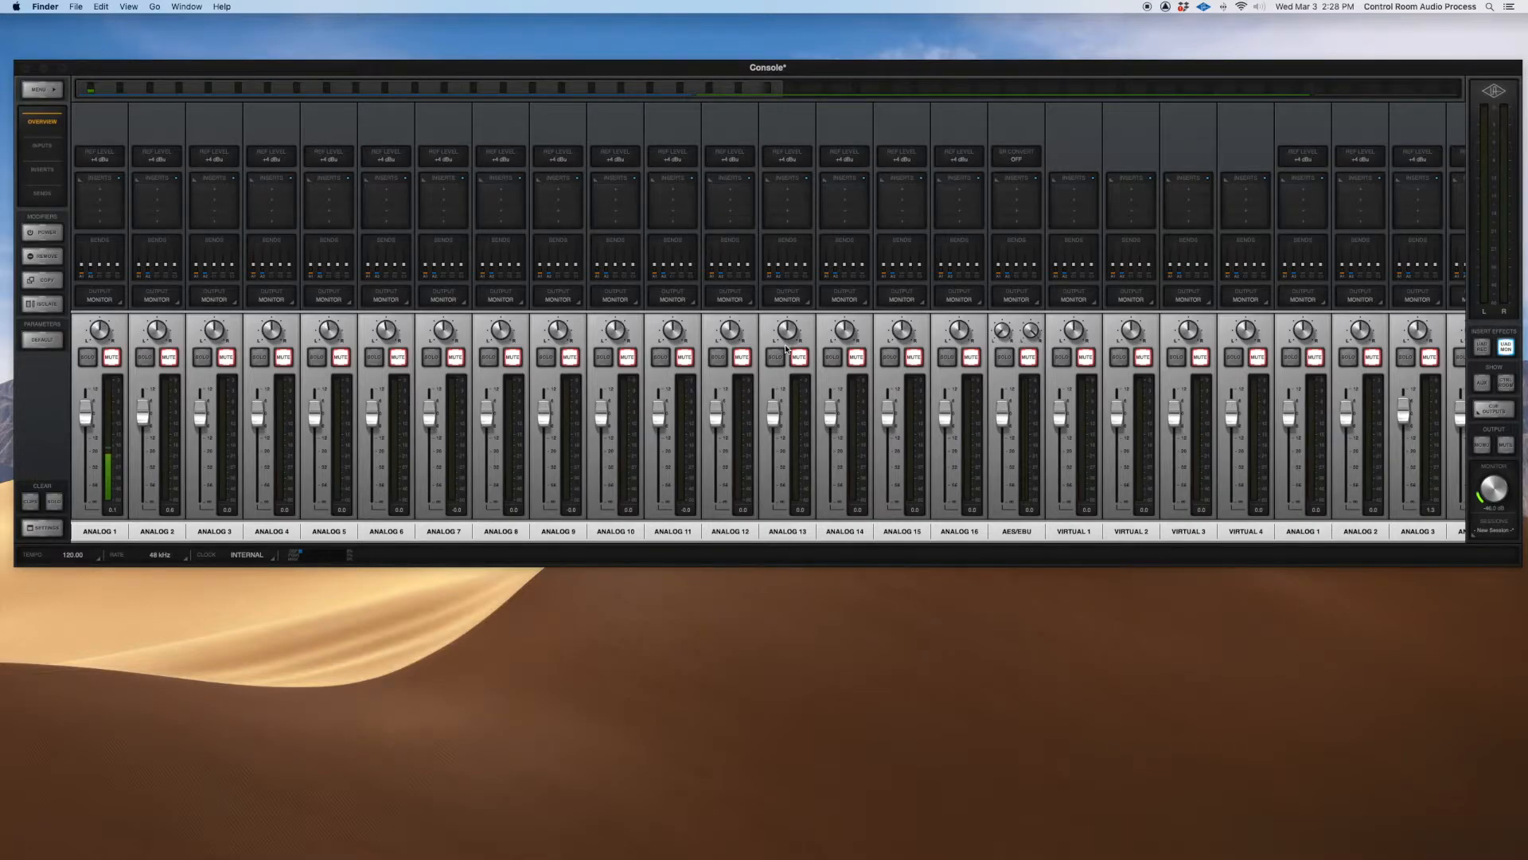
Unmute all channels in the mixer at once, and mute them all again
drag(769, 70, 771, 47)
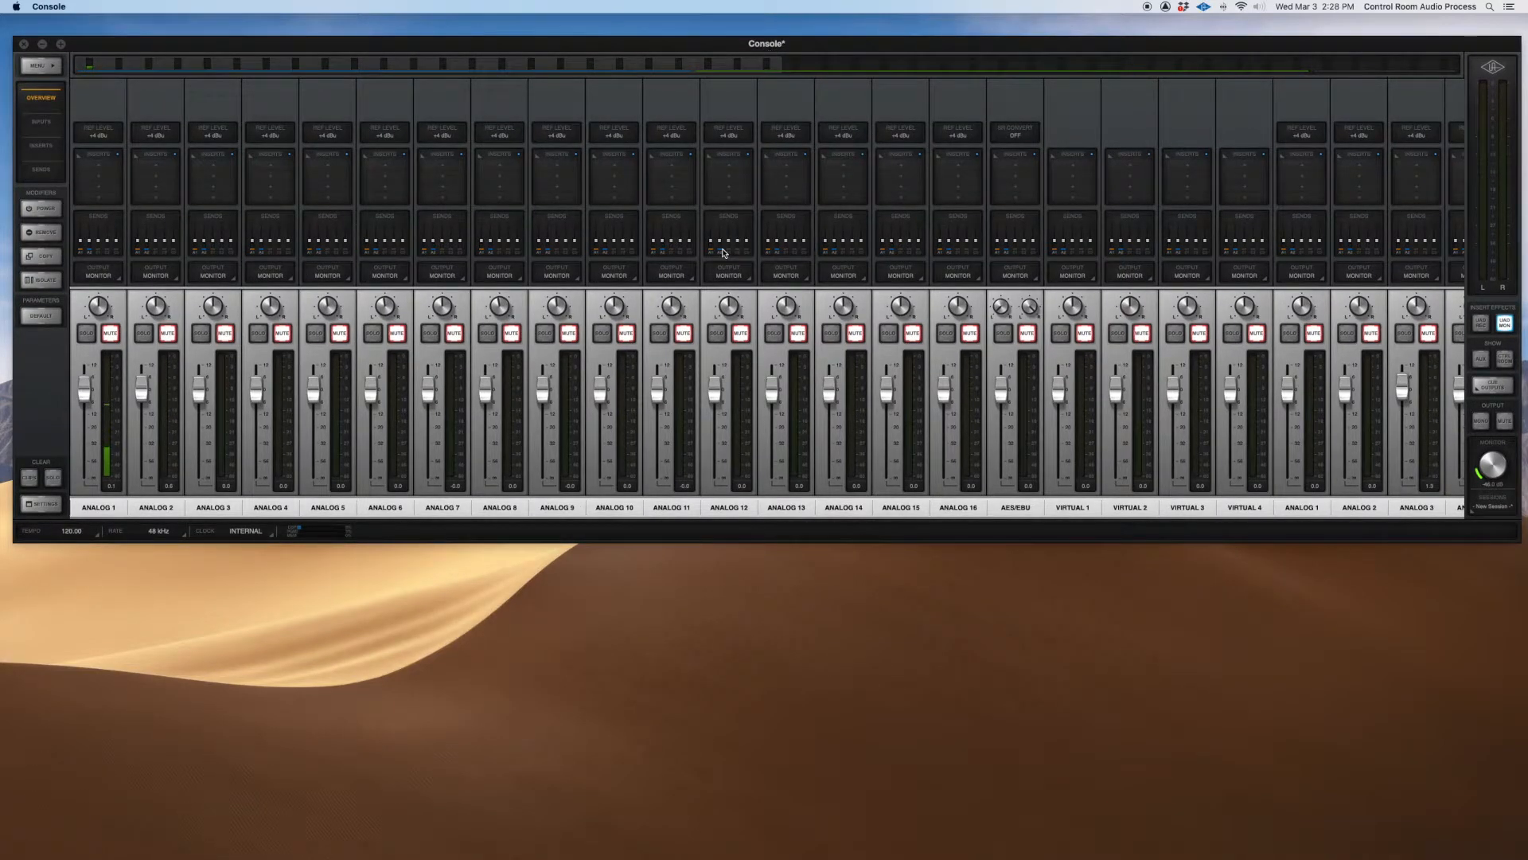
click(685, 334)
click(687, 333)
alt+click(346, 334)
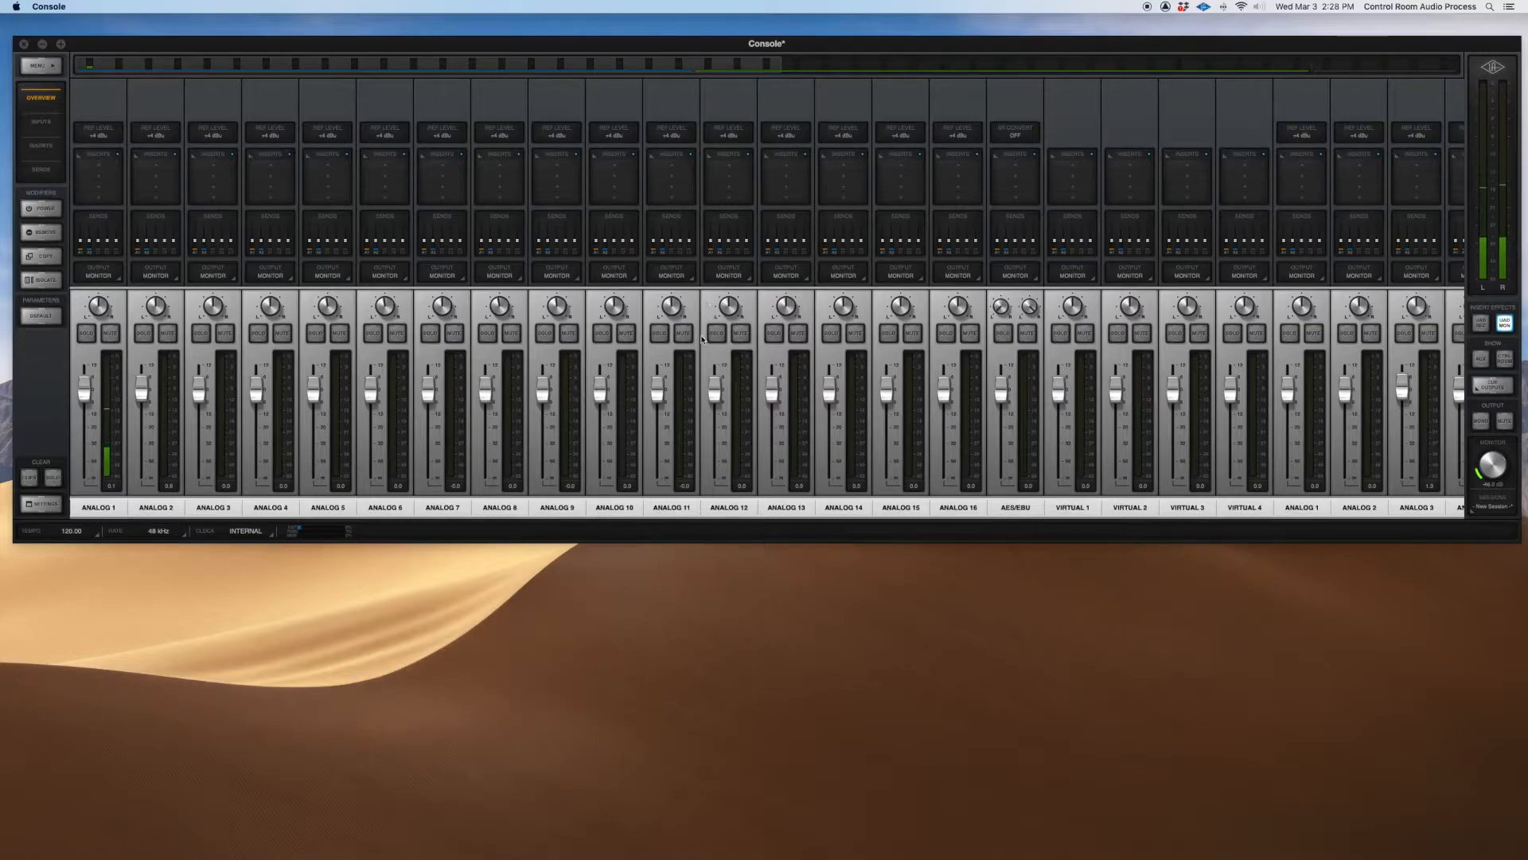
alt+click(394, 335)
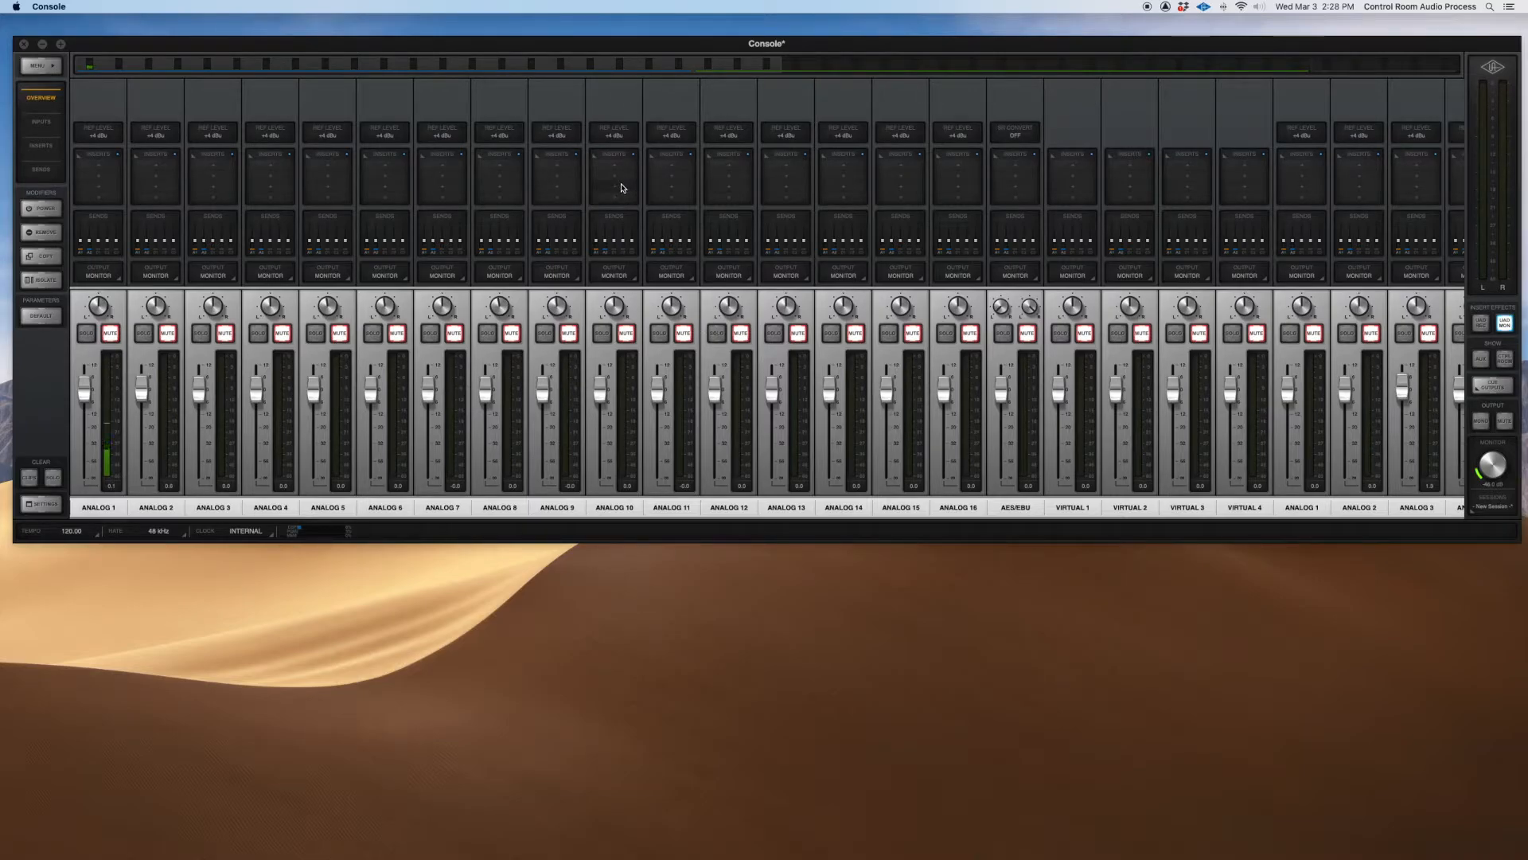
Load the 4K Buss Compressor into the first insert of Analog 1 and move its plug-in window over the left channels
click(103, 168)
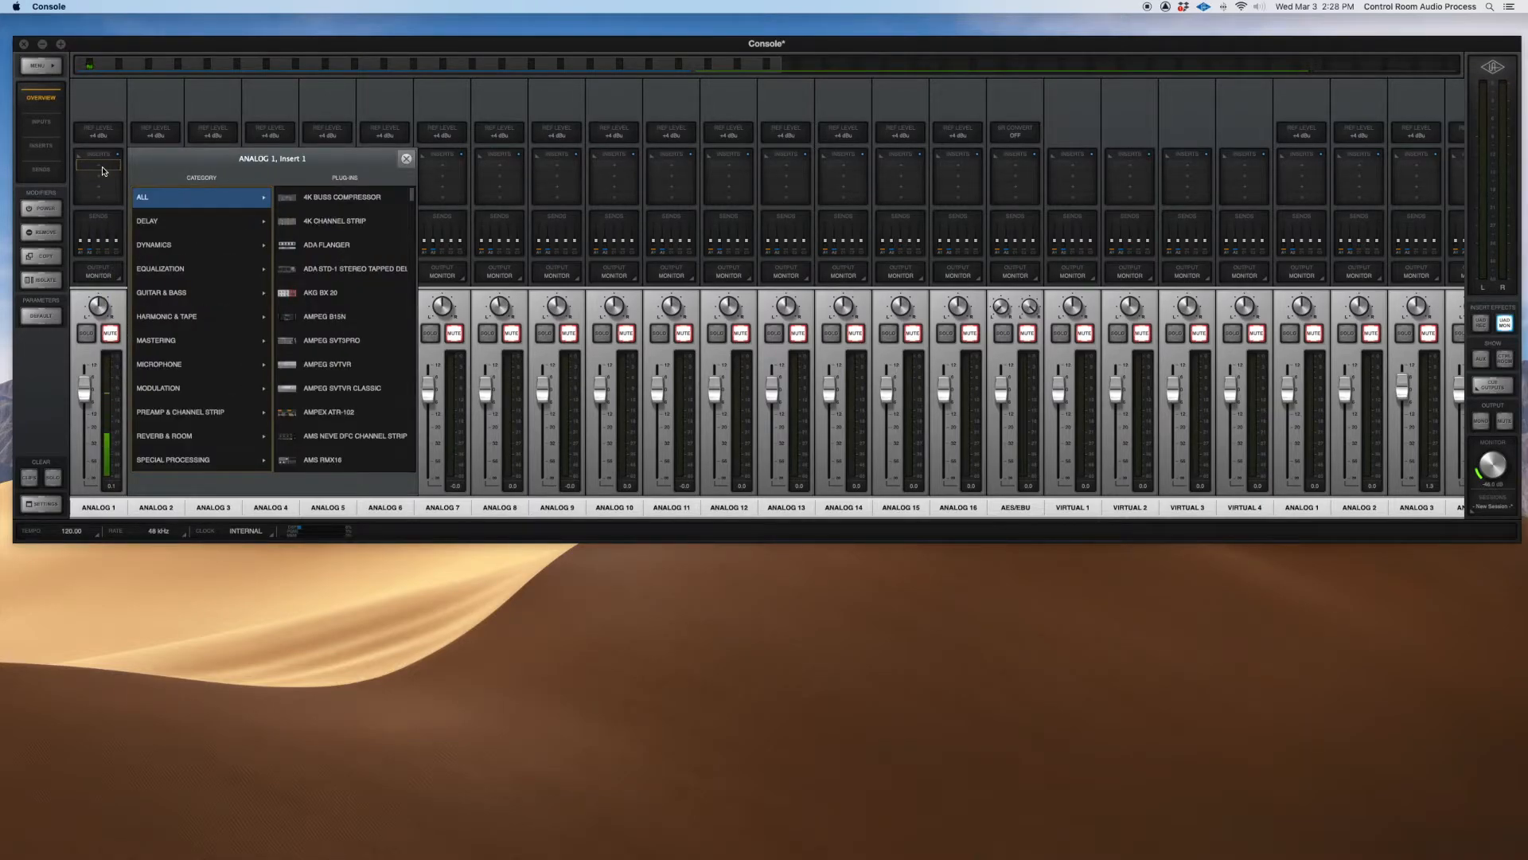
click(102, 169)
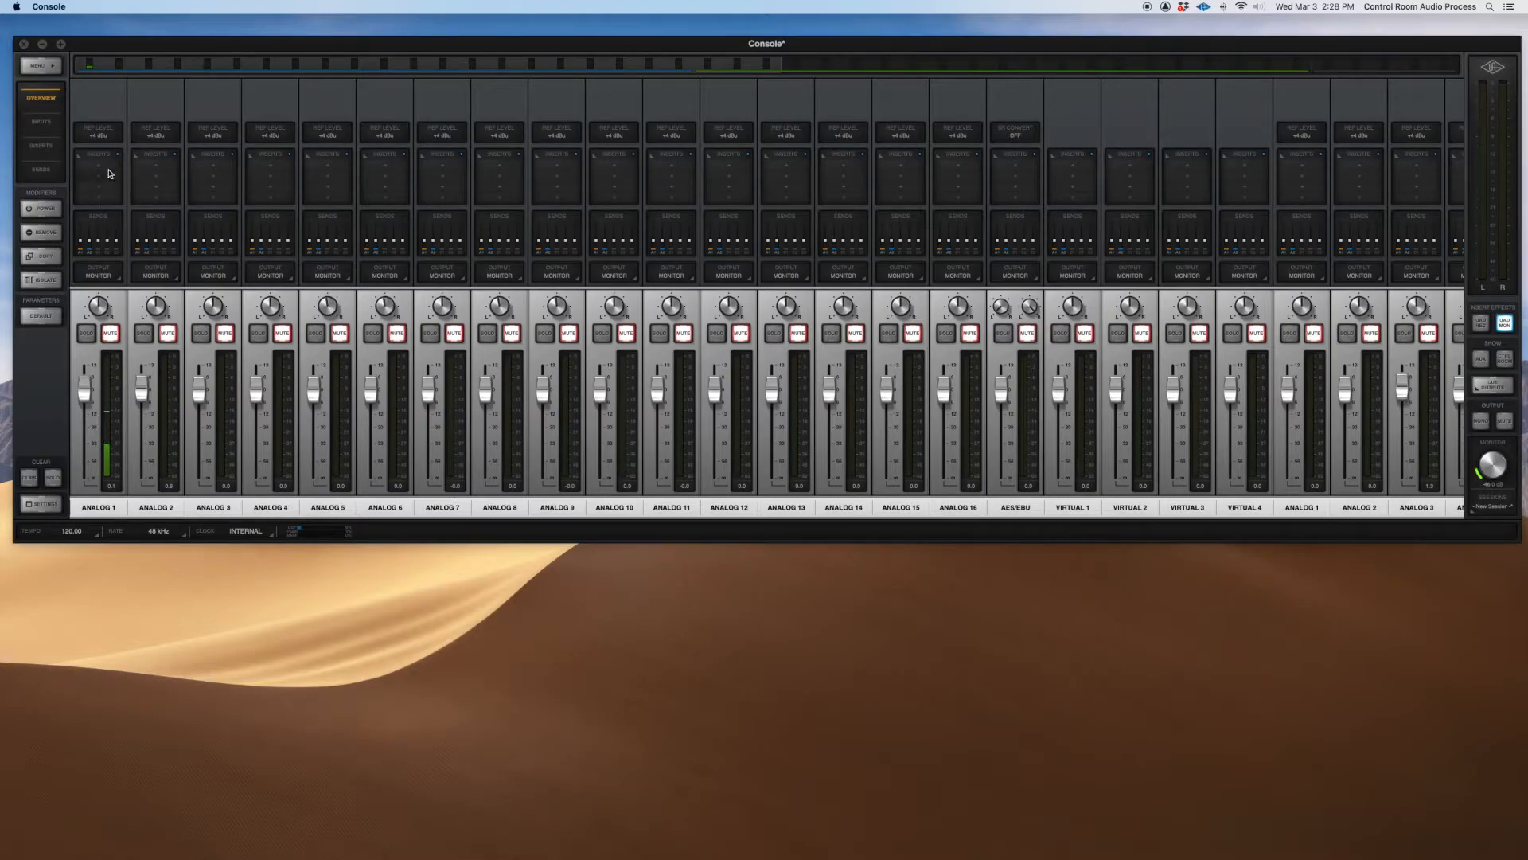
click(100, 166)
click(336, 207)
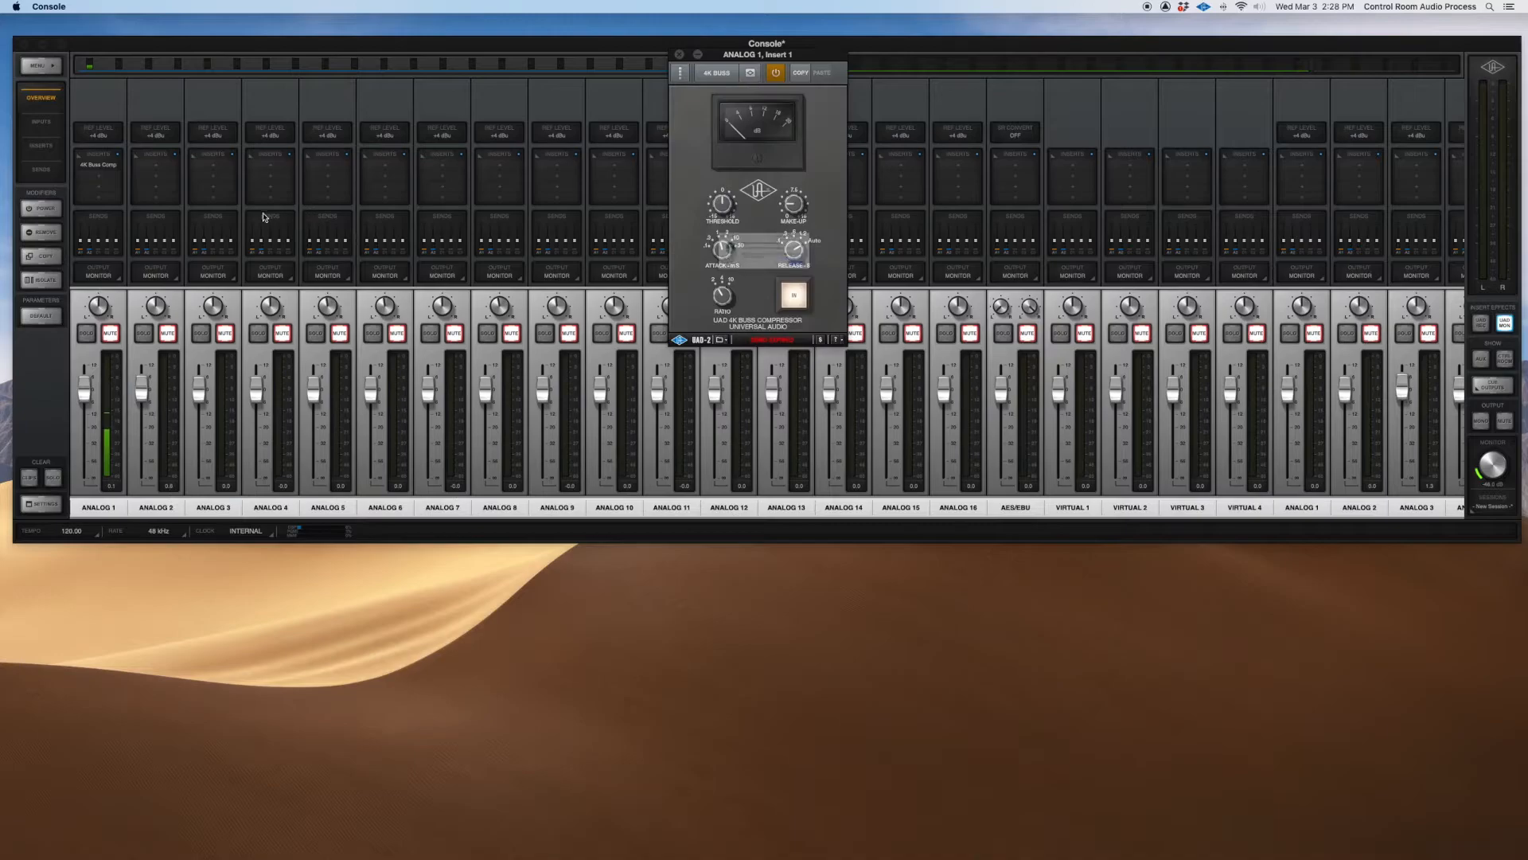
click(796, 285)
drag(740, 55, 325, 180)
Load the Ampeg SVTVR Classic guitar and bass plug-in into Analog 1's second insert, and briefly unmute the channel
click(103, 182)
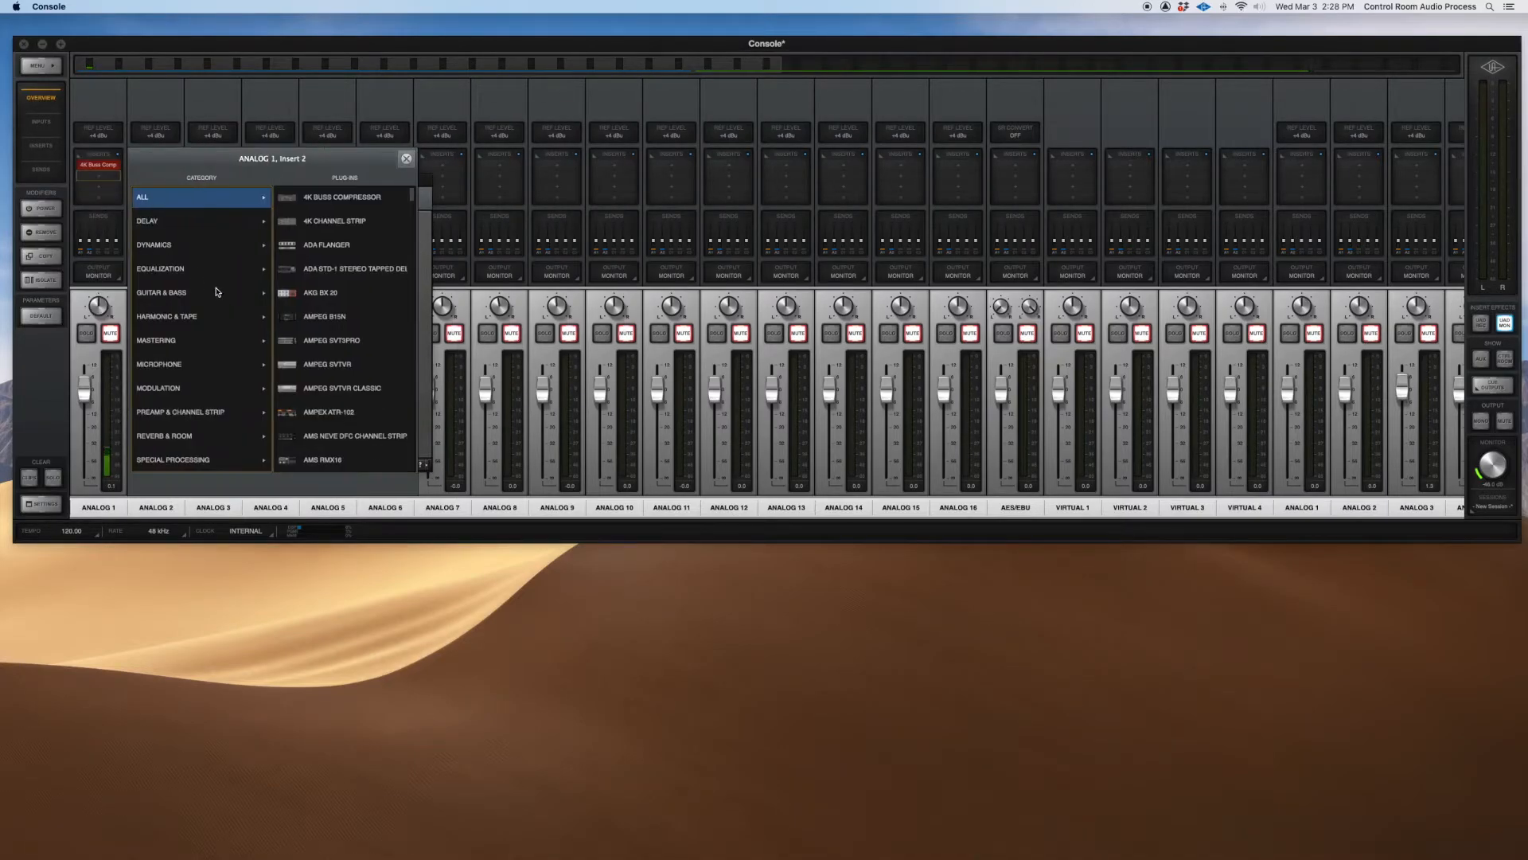
click(169, 292)
click(342, 305)
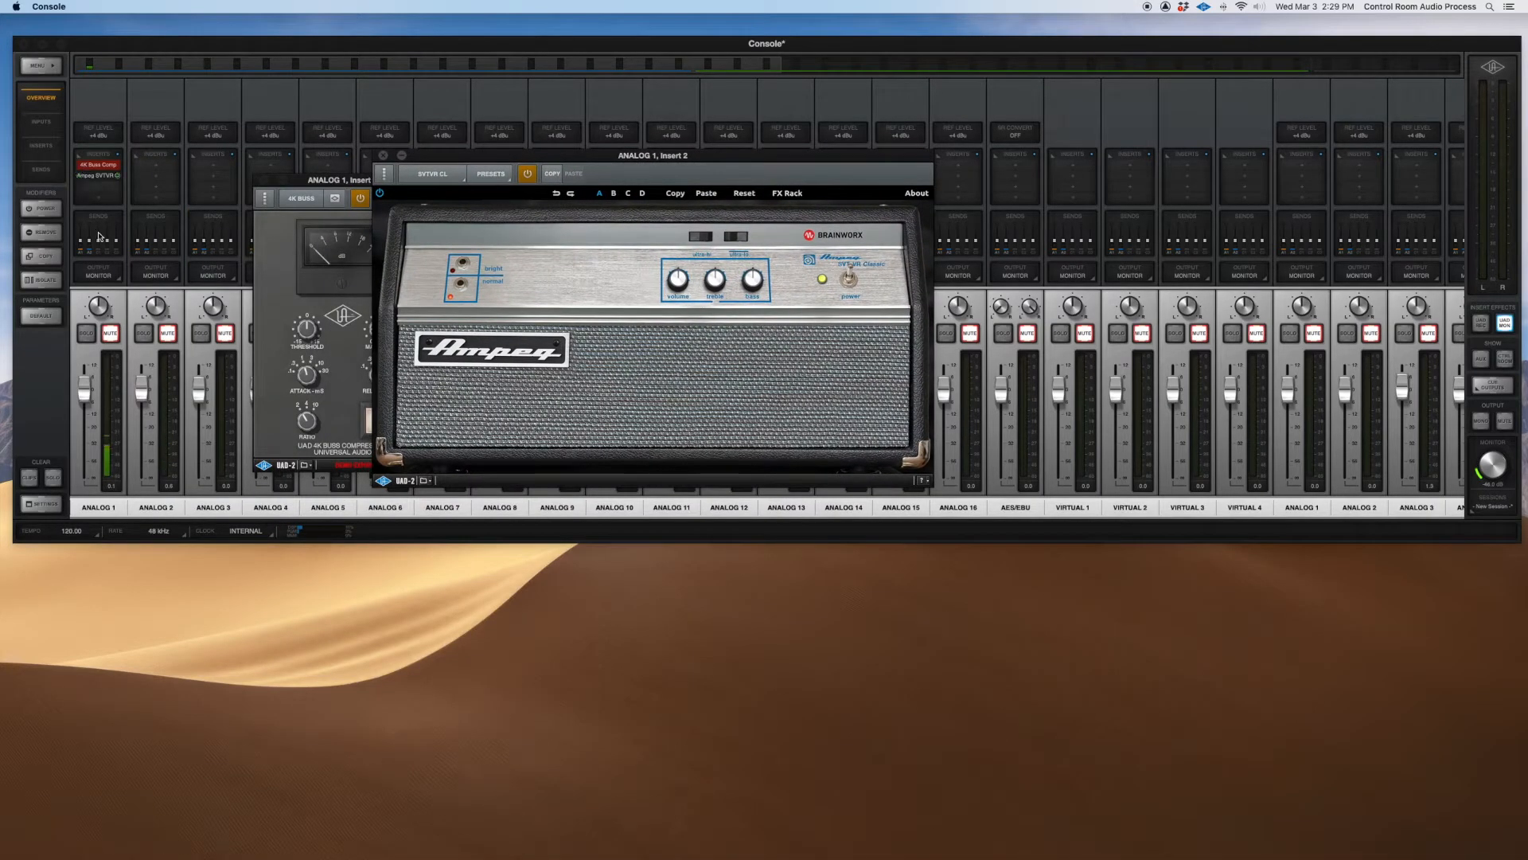
click(111, 334)
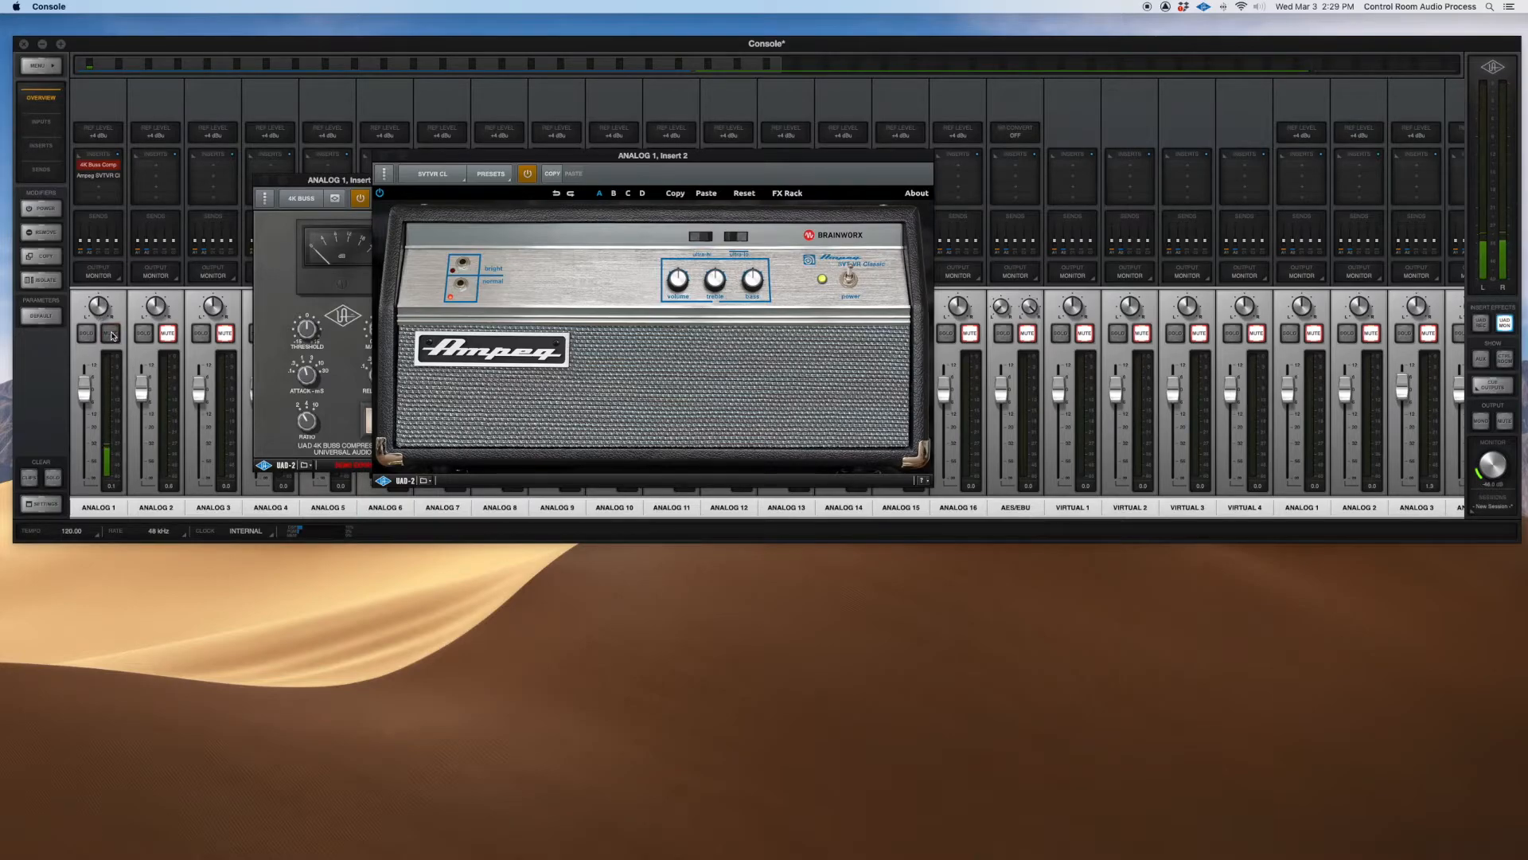
click(110, 334)
Remove the Ampeg SVTVR Classic and the 4K Buss Compressor from Analog 1's inserts
right_click(101, 179)
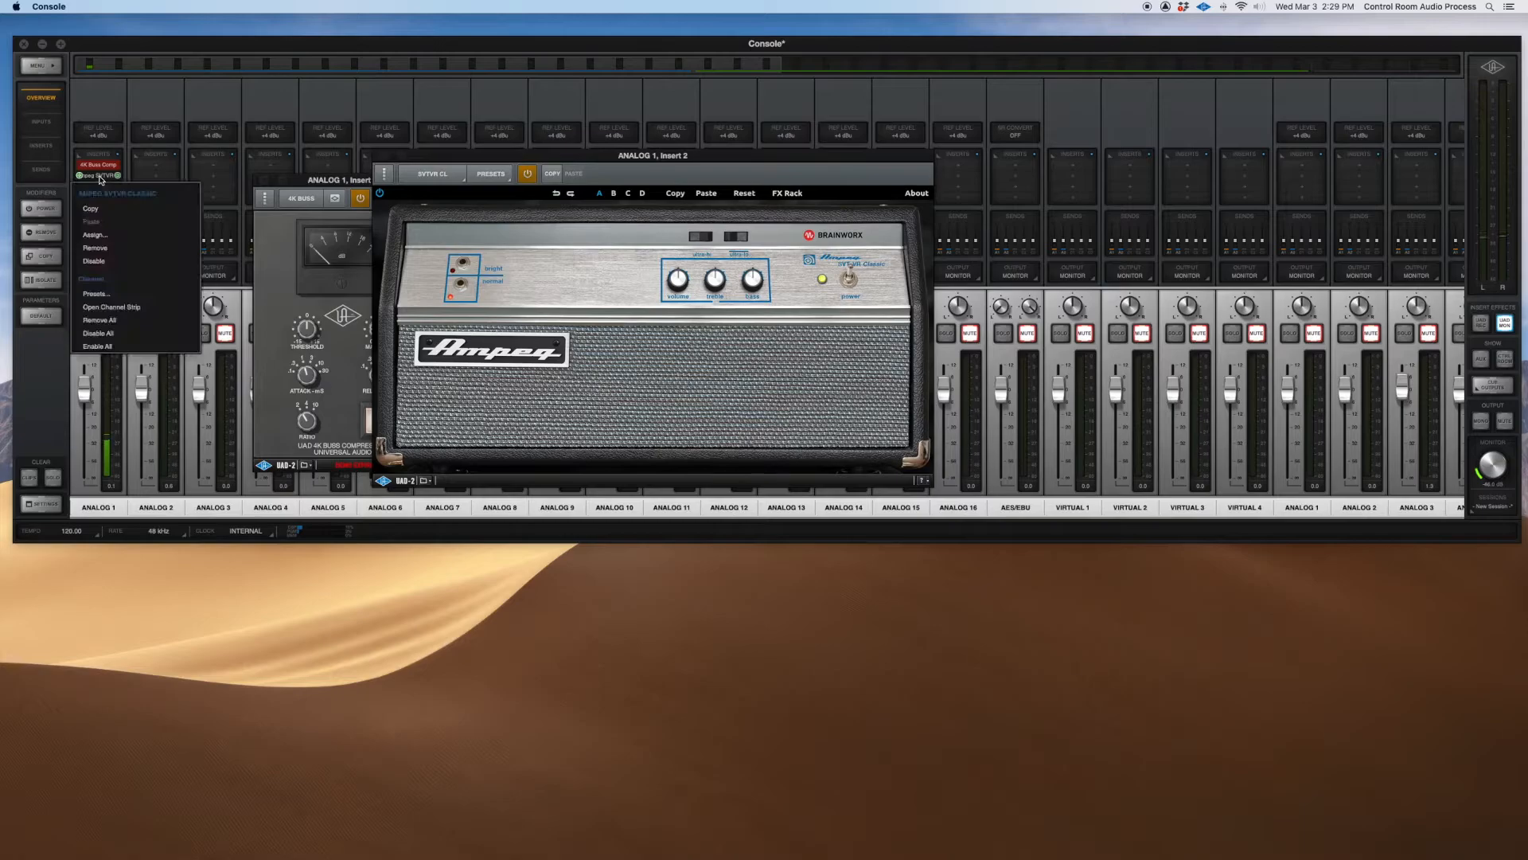
click(95, 248)
right_click(98, 164)
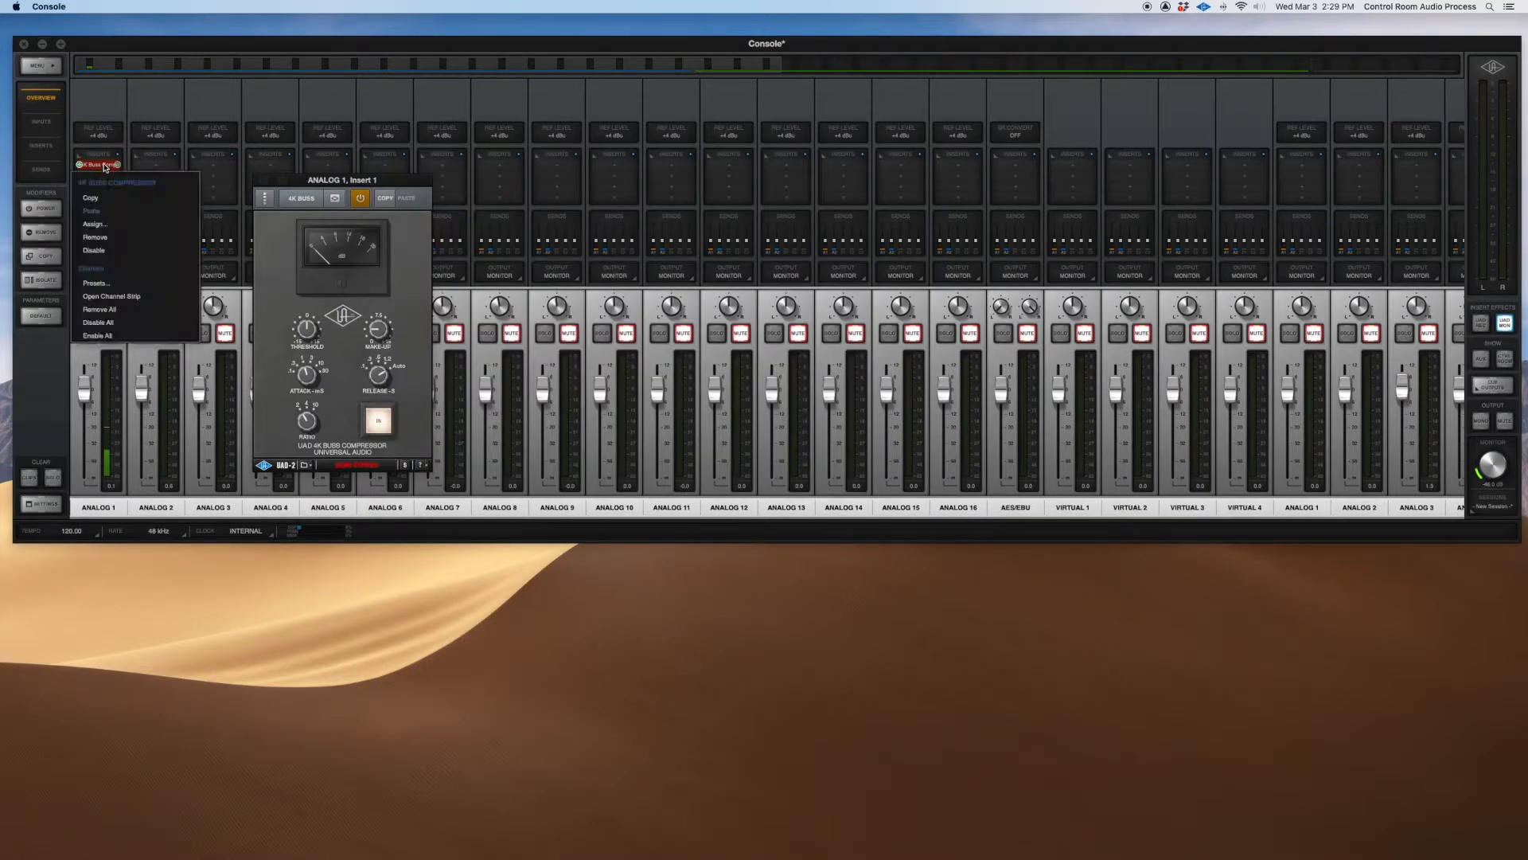
click(97, 238)
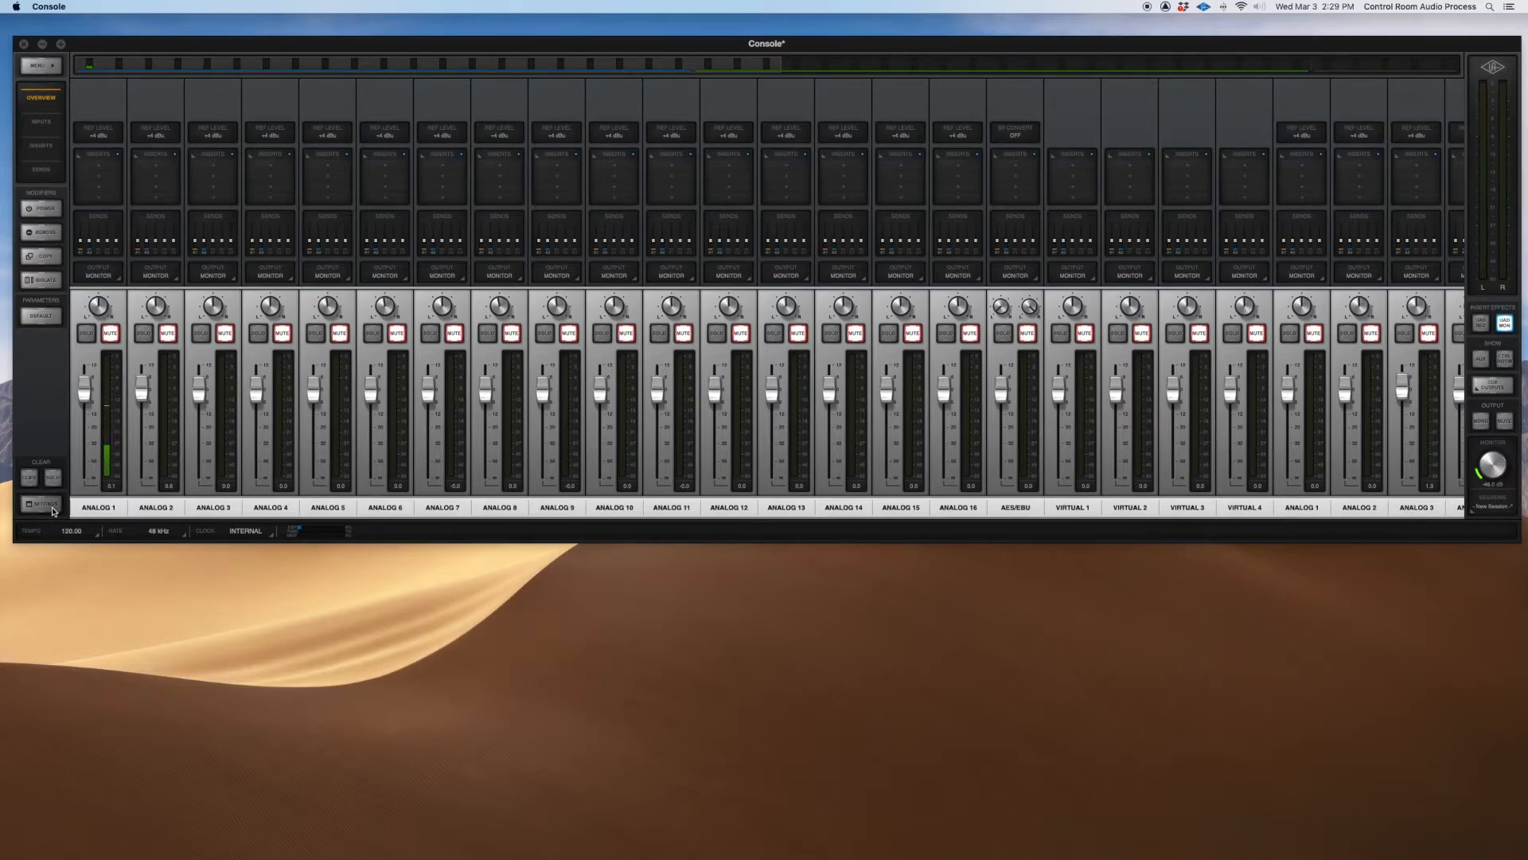
Examine the cue outputs' source and mirror assignments, and open the Console hardware settings for review
click(1492, 386)
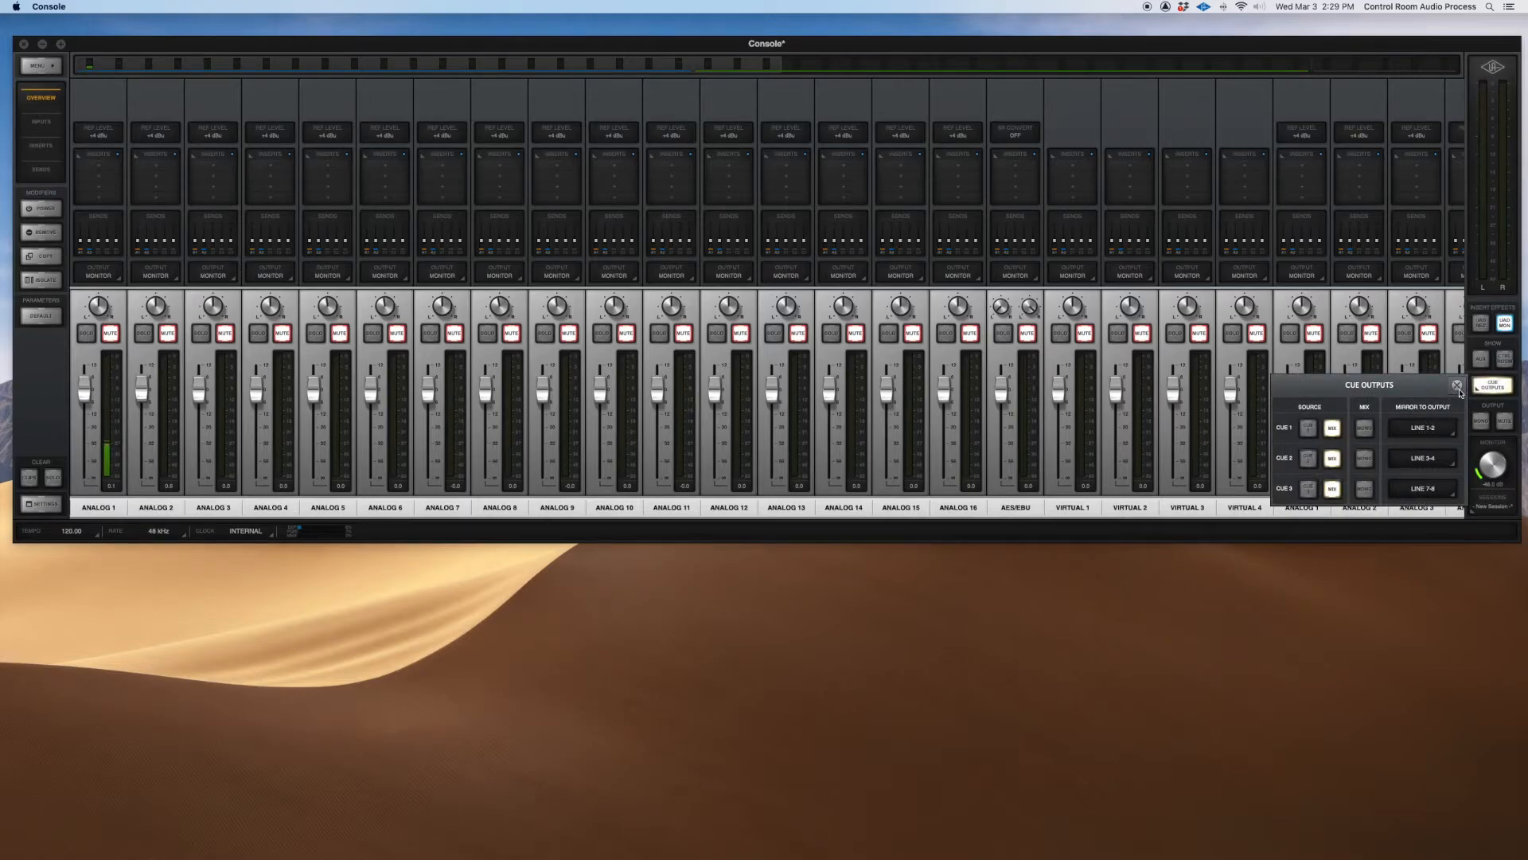
click(40, 503)
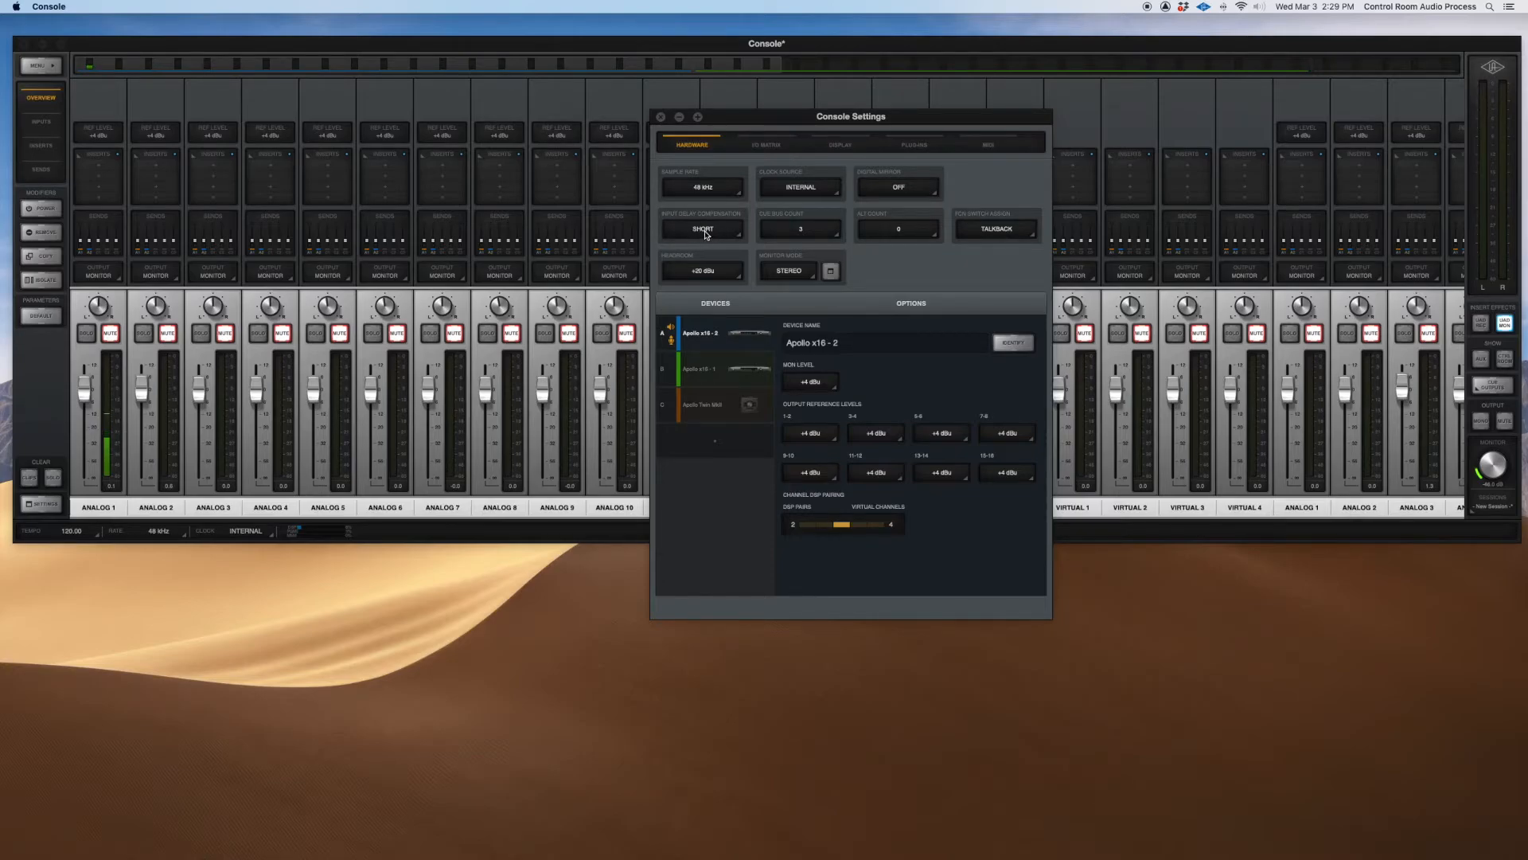
Review the I/O matrix and its list of I/O presets, recheck the hardware settings, and close the Console settings
click(763, 147)
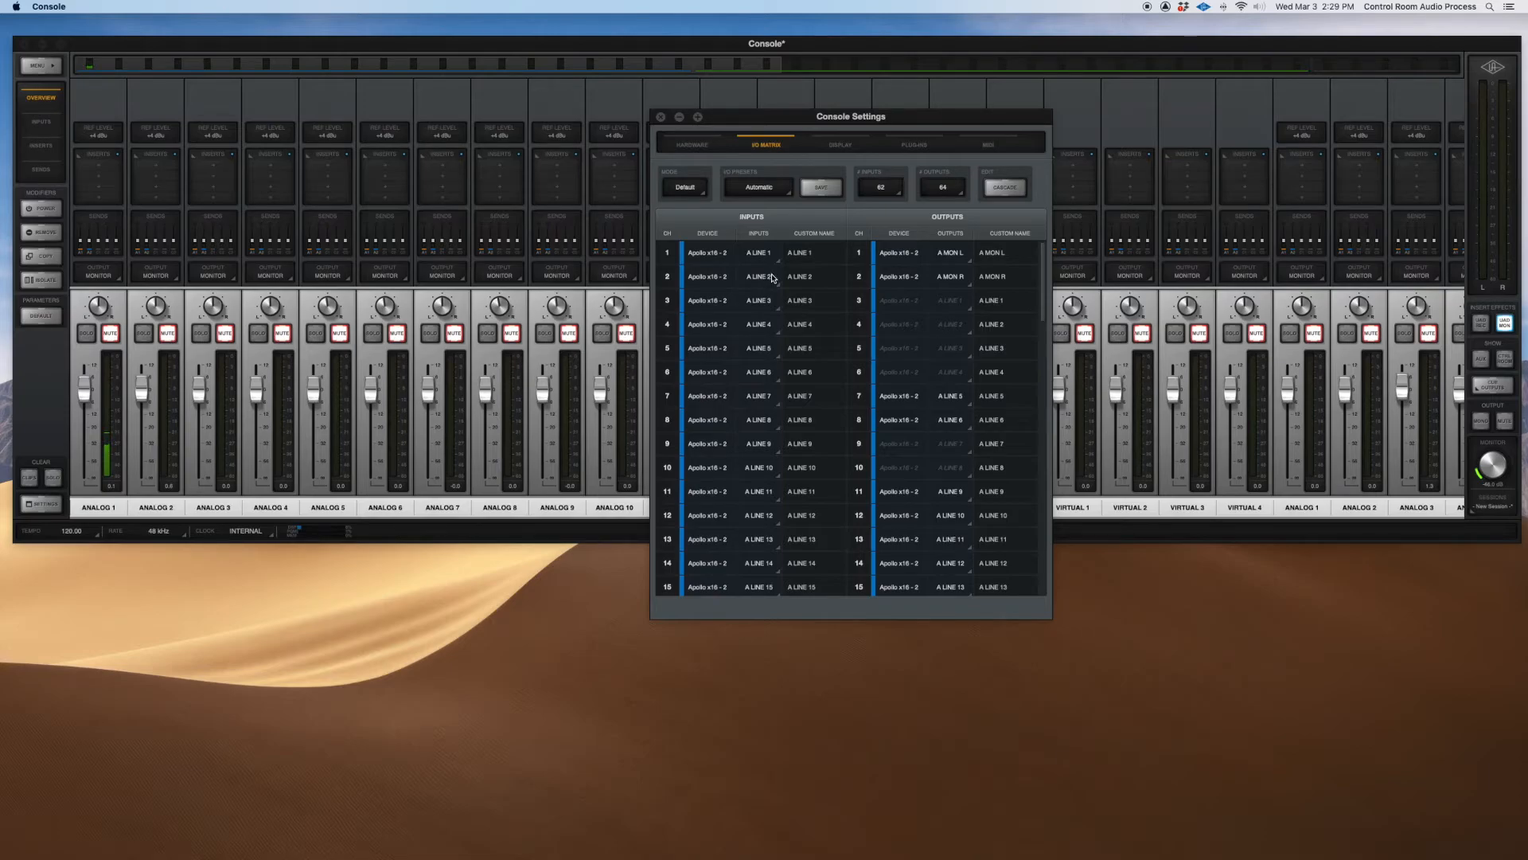
click(702, 192)
click(730, 194)
click(782, 191)
scroll(805, 310, down, 5)
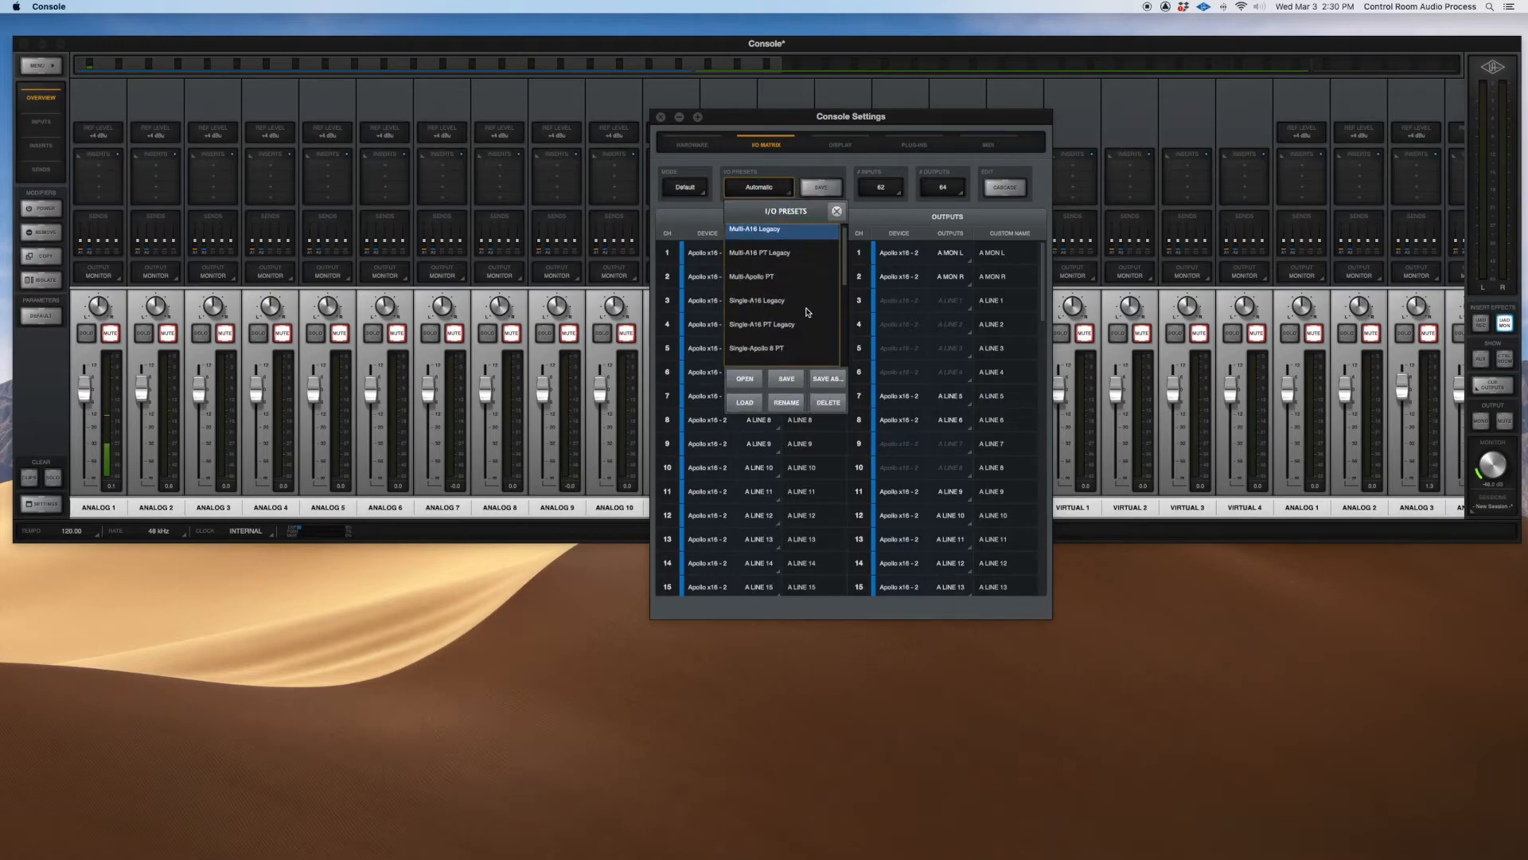
scroll(805, 311, up, 5)
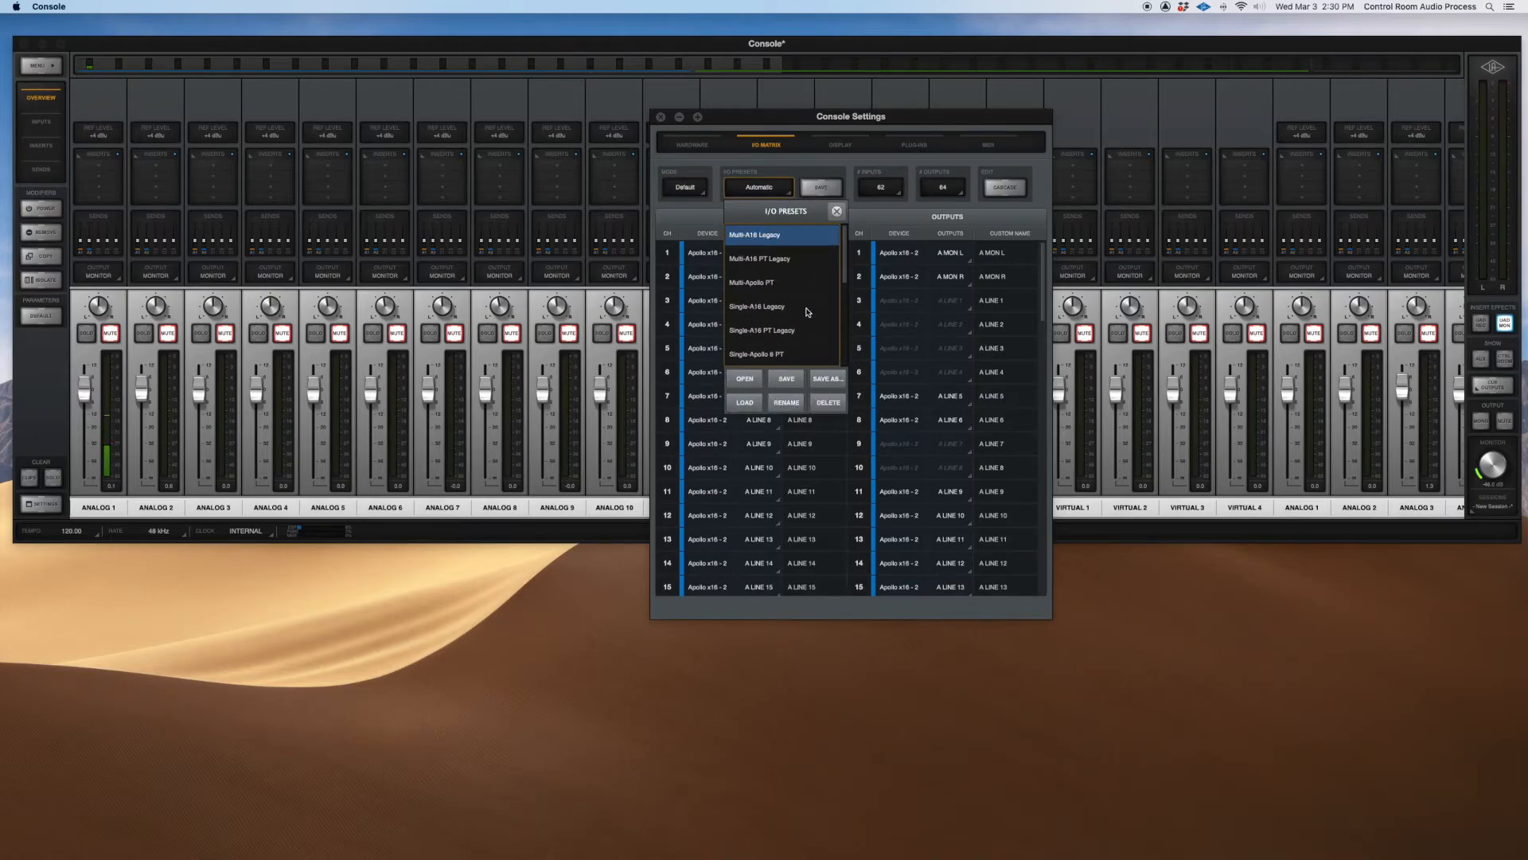
click(837, 211)
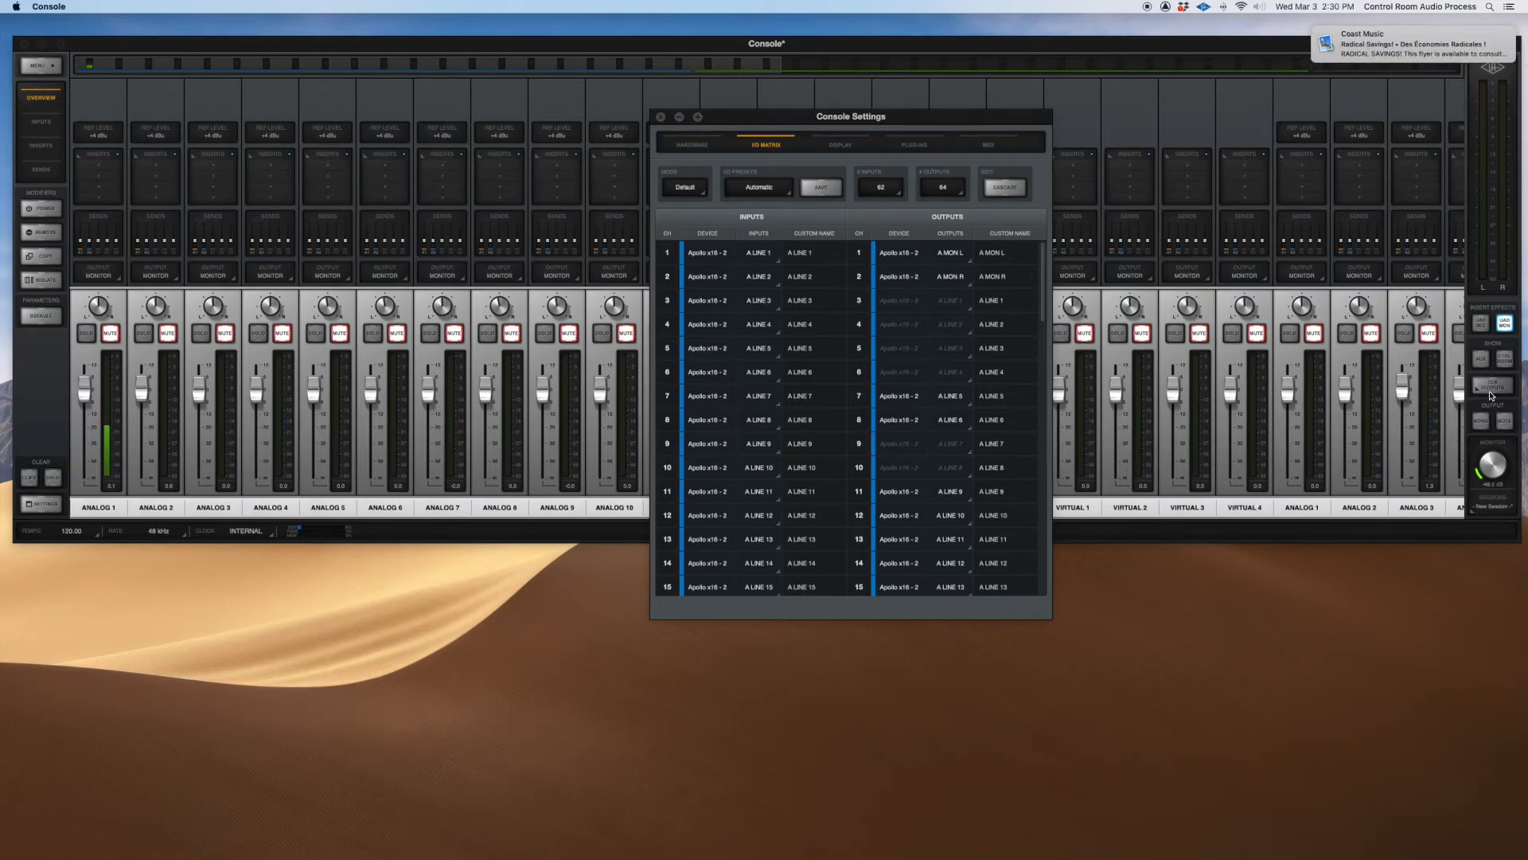
click(686, 146)
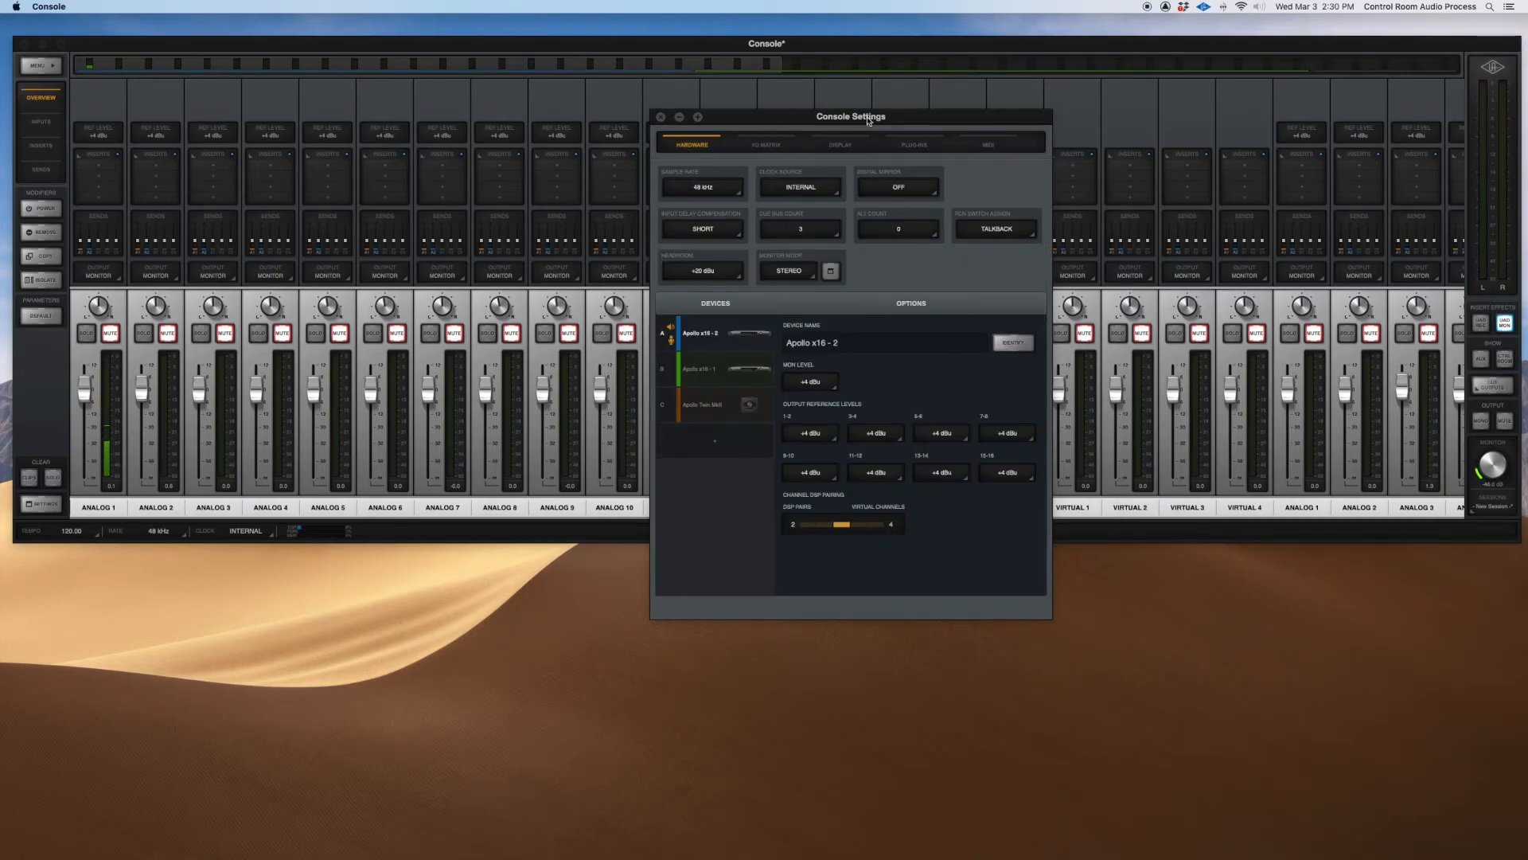
click(660, 118)
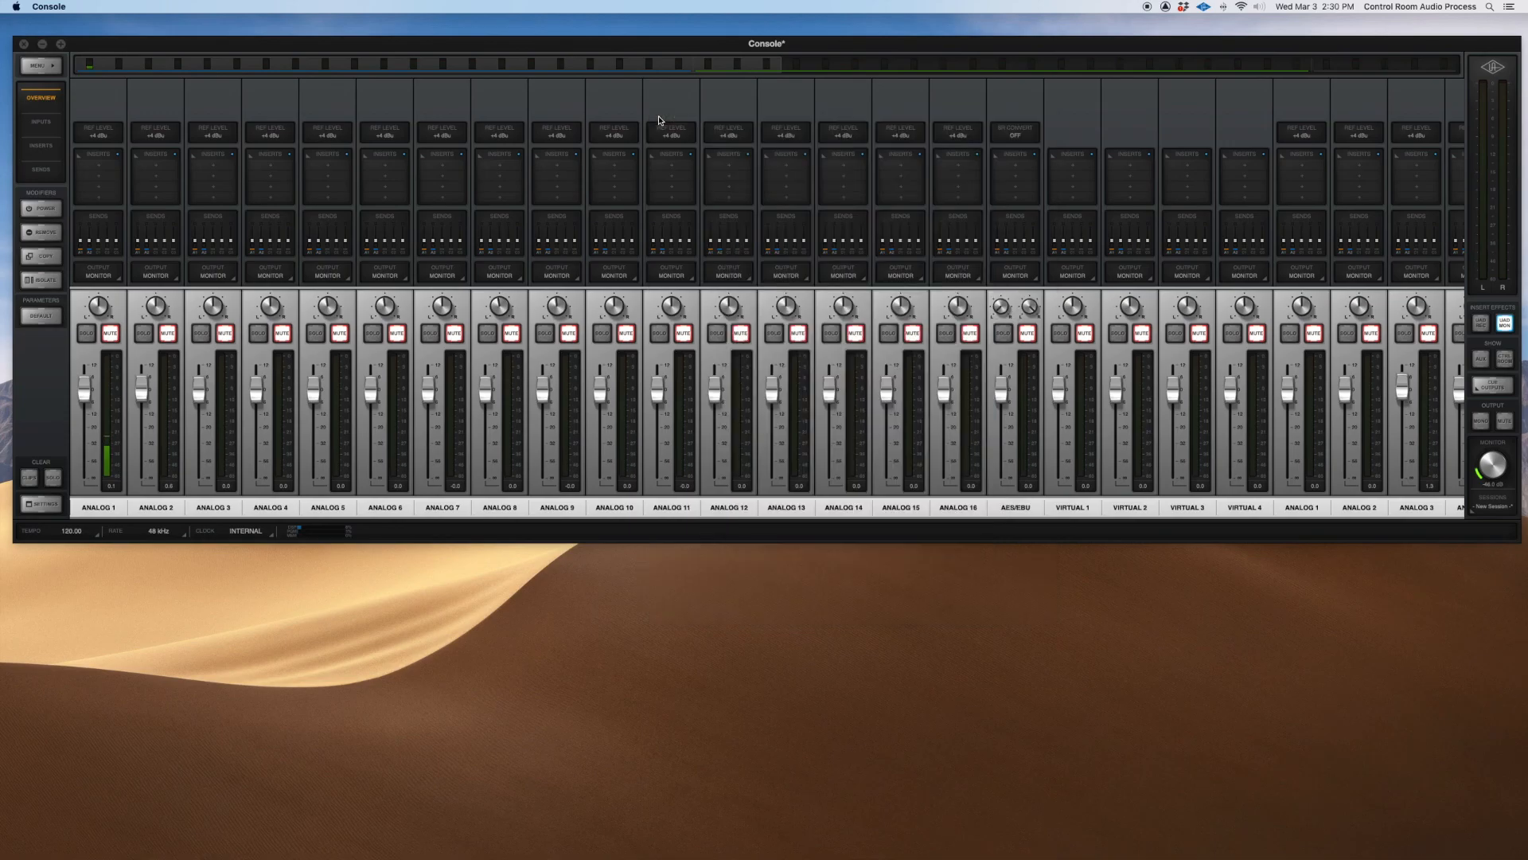